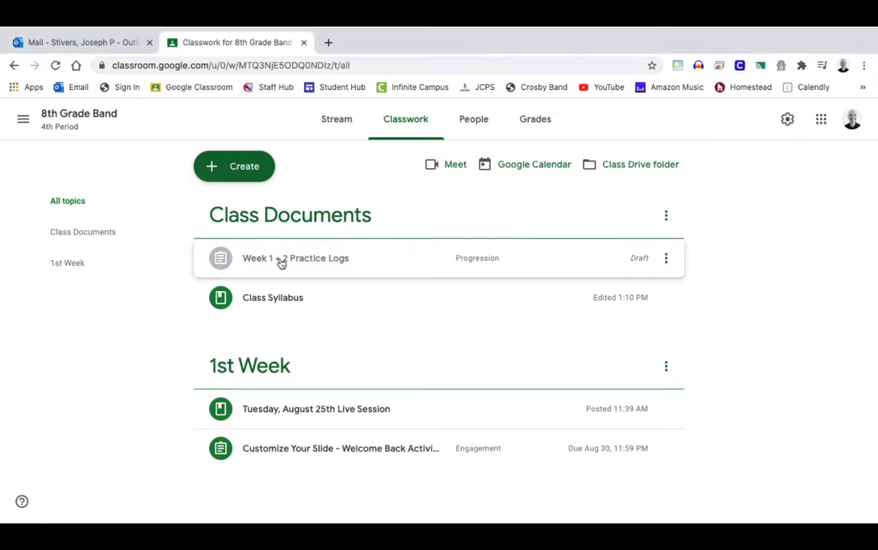
# Expand the Week 1 + 2 Practice Logs assignment and open its 1st 6-Week Practice Log attachment
pyautogui.click(281, 261)
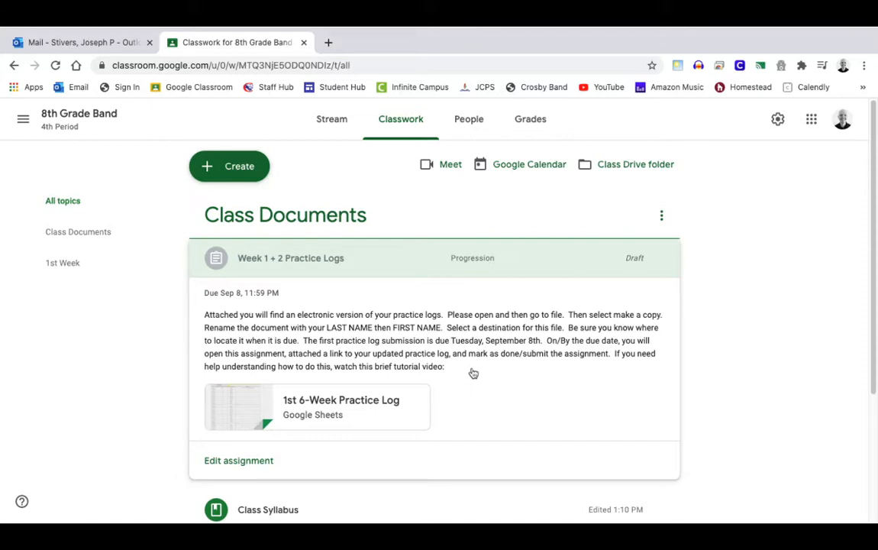
pyautogui.click(380, 412)
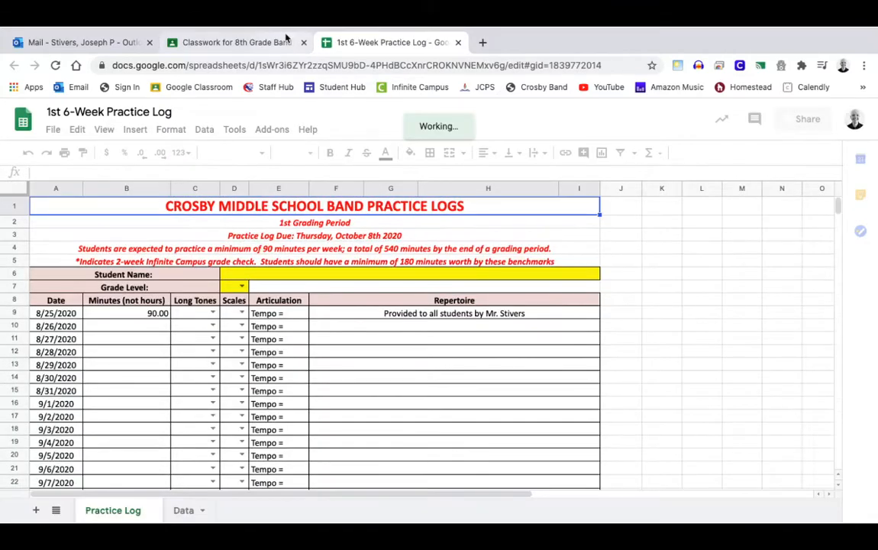
# After glancing back at the Classroom instructions, choose File > Make a copy for the practice log
pyautogui.click(53, 130)
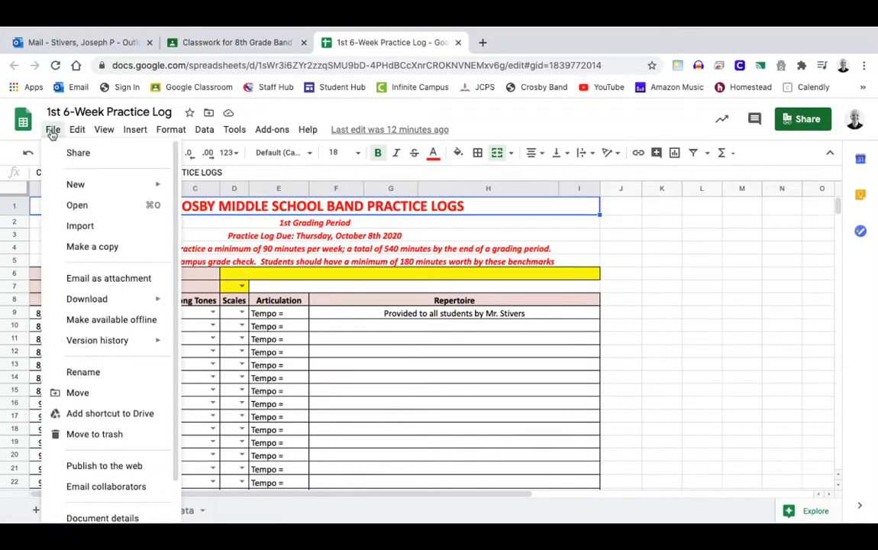
pyautogui.click(241, 42)
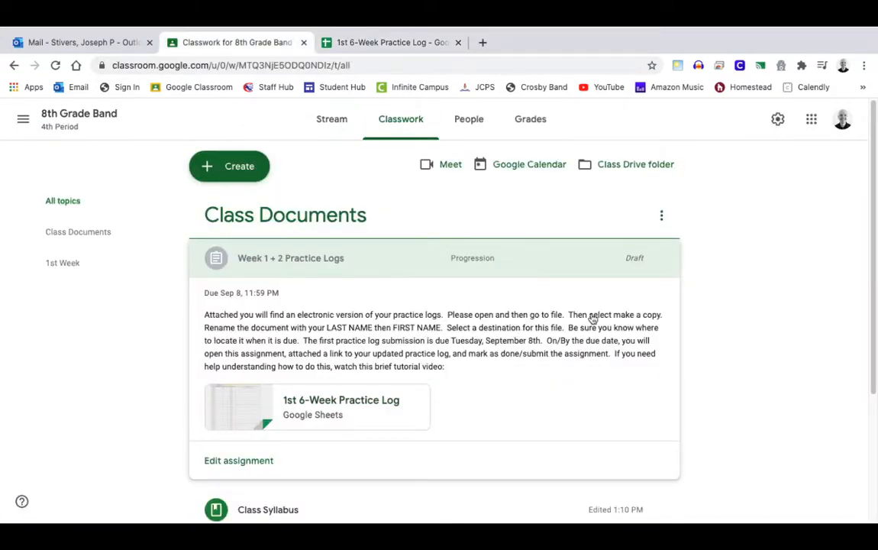
pyautogui.click(336, 42)
pyautogui.click(51, 130)
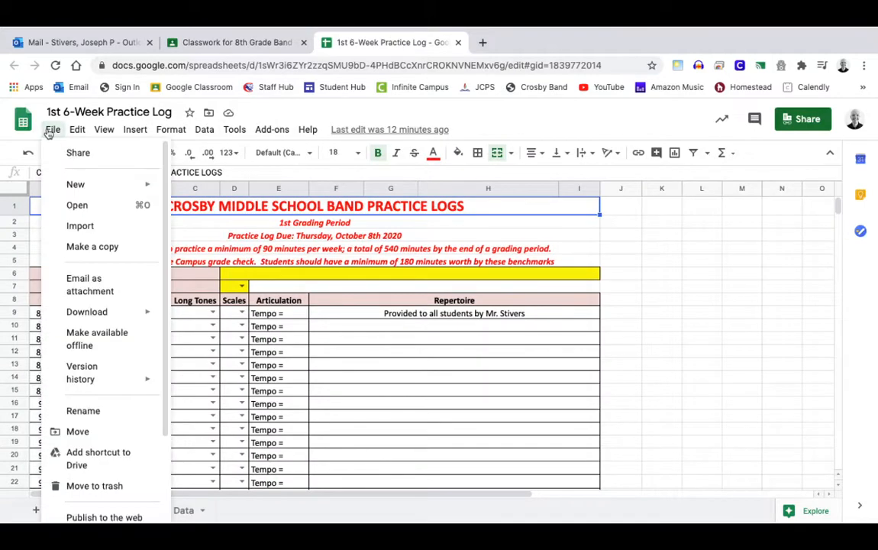
pyautogui.click(93, 247)
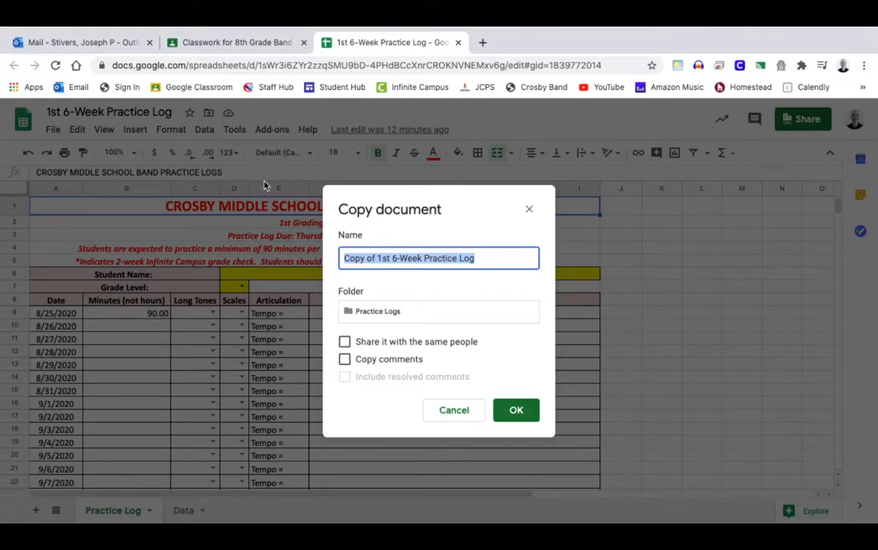
# Name the copy with the student's last and first name, checking the assignment's naming rules, and confirm
pyautogui.click(271, 44)
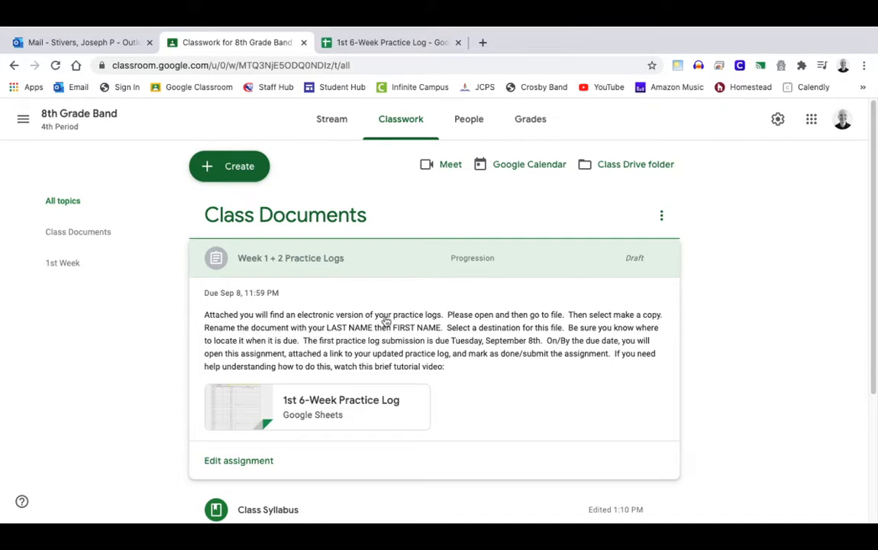
pyautogui.click(363, 44)
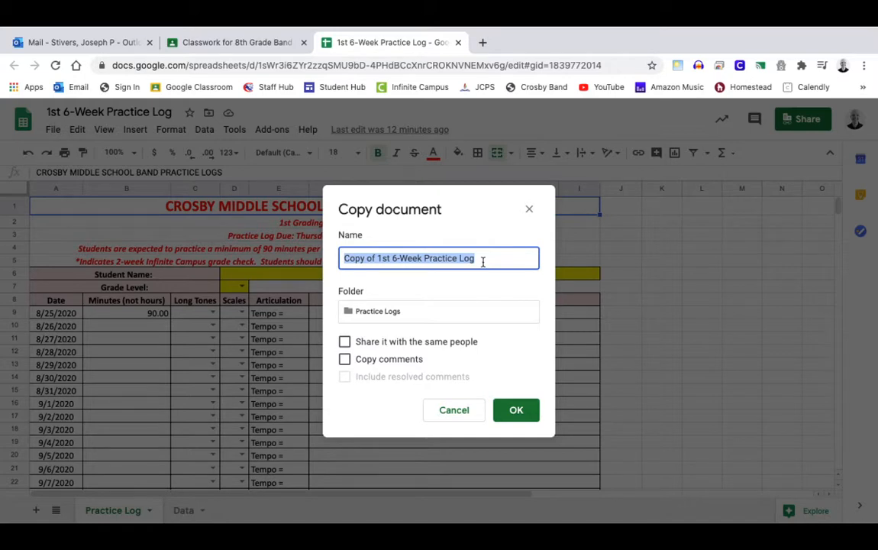
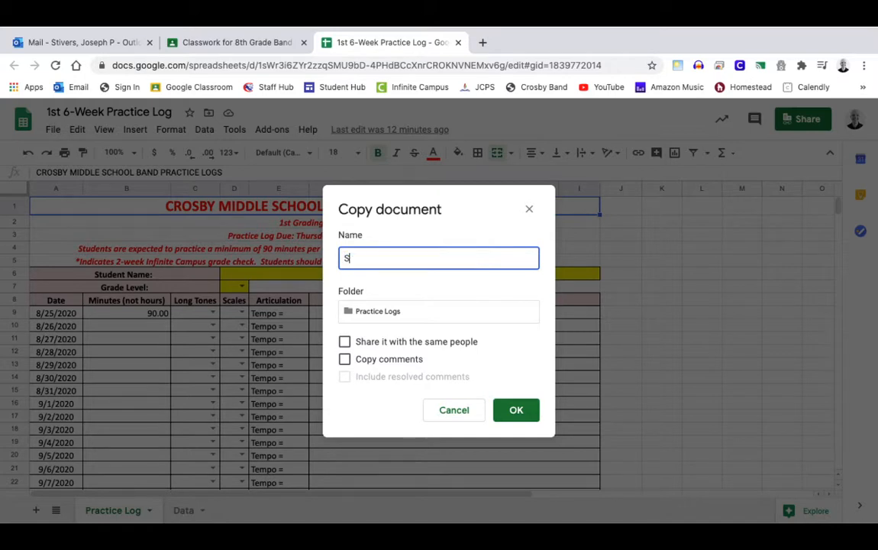
pyautogui.click(270, 44)
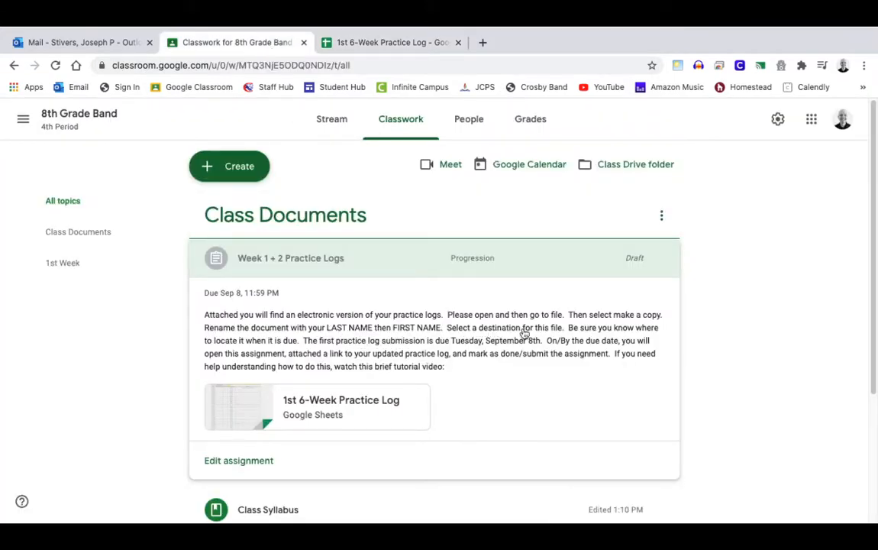
pyautogui.click(348, 46)
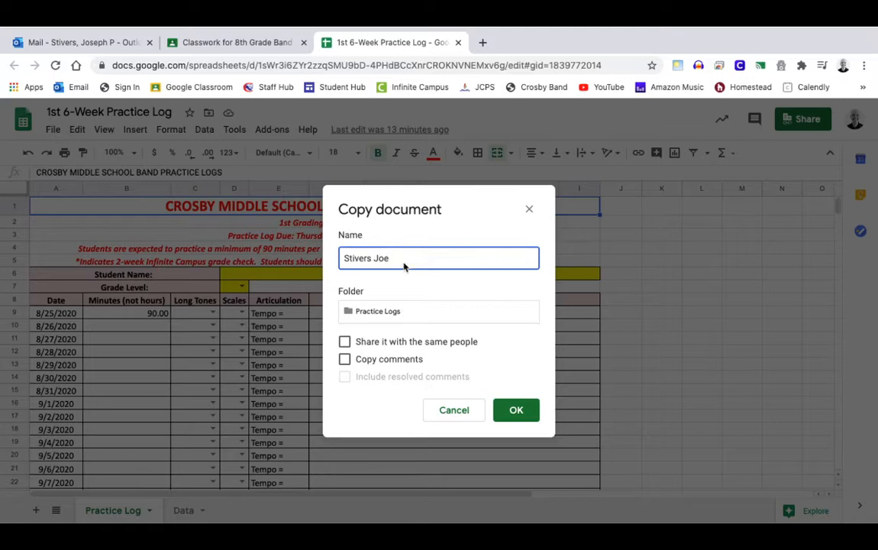
pyautogui.click(219, 44)
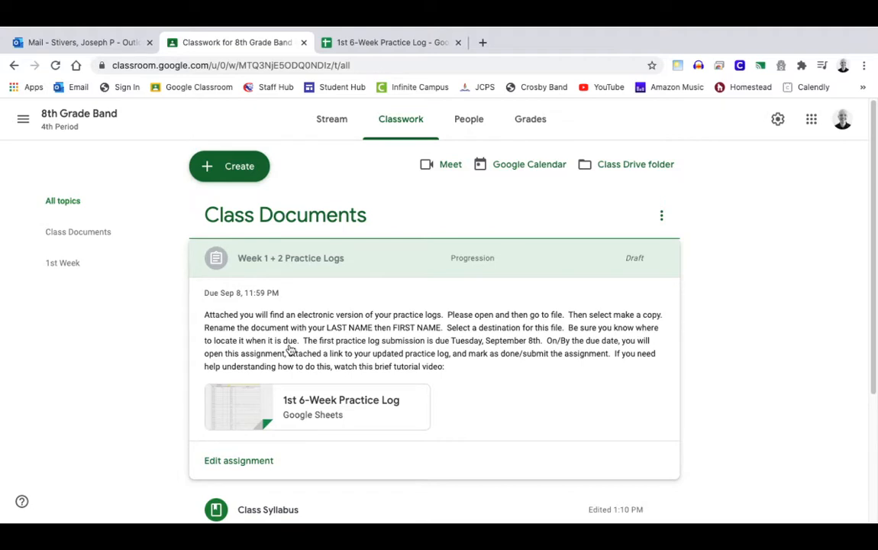
pyautogui.click(363, 43)
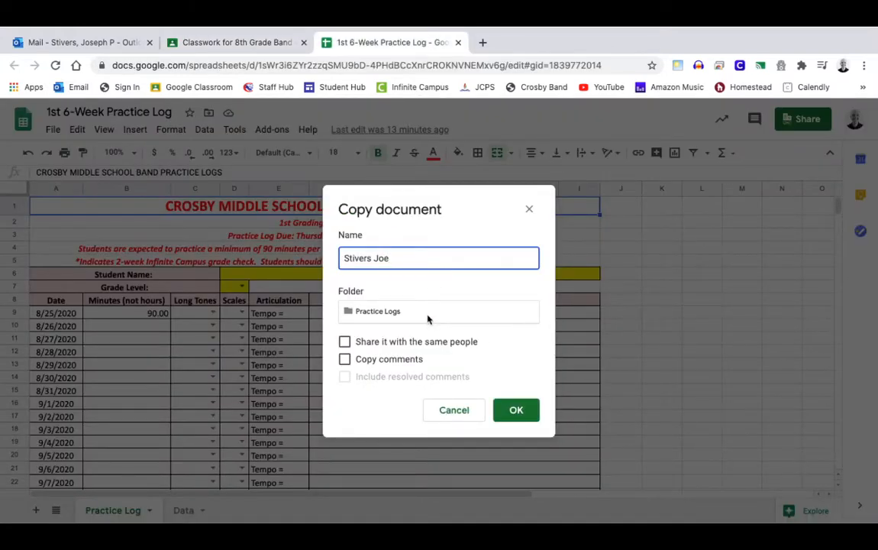
pyautogui.click(511, 410)
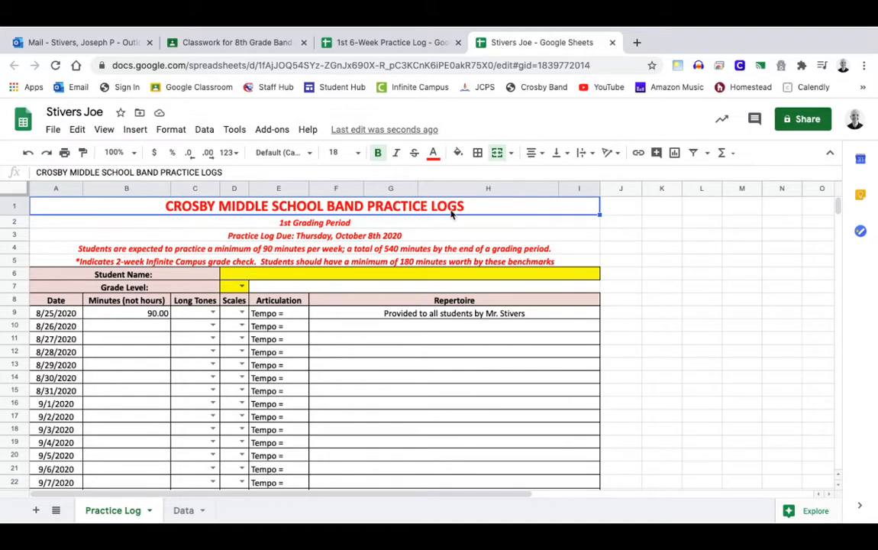
pyautogui.click(337, 223)
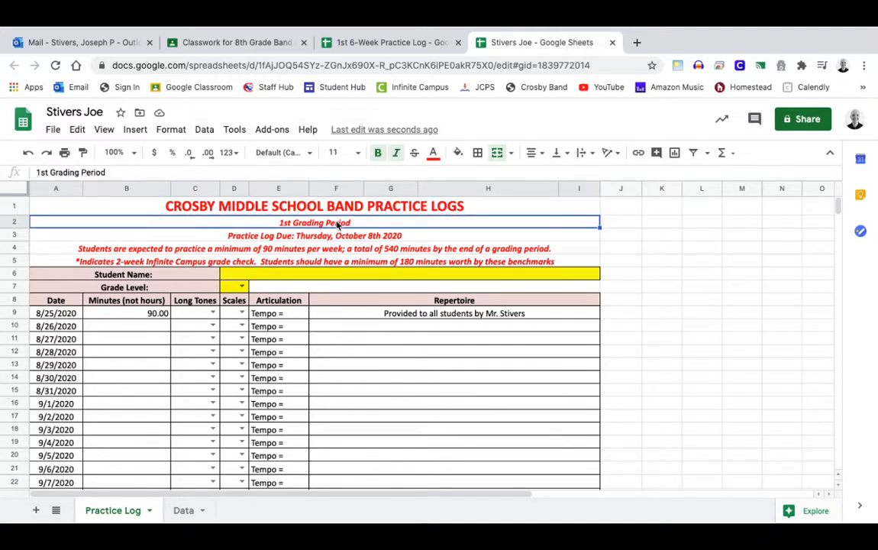
pyautogui.click(299, 240)
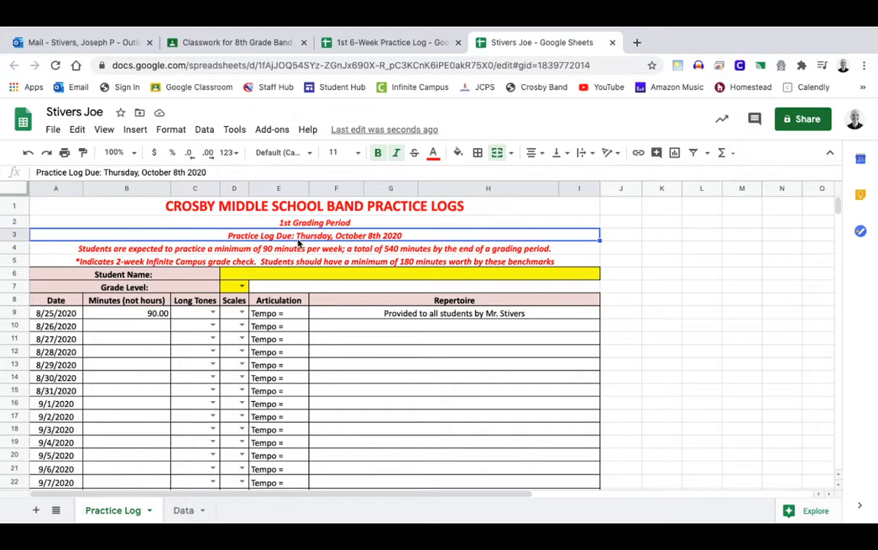
pyautogui.click(302, 252)
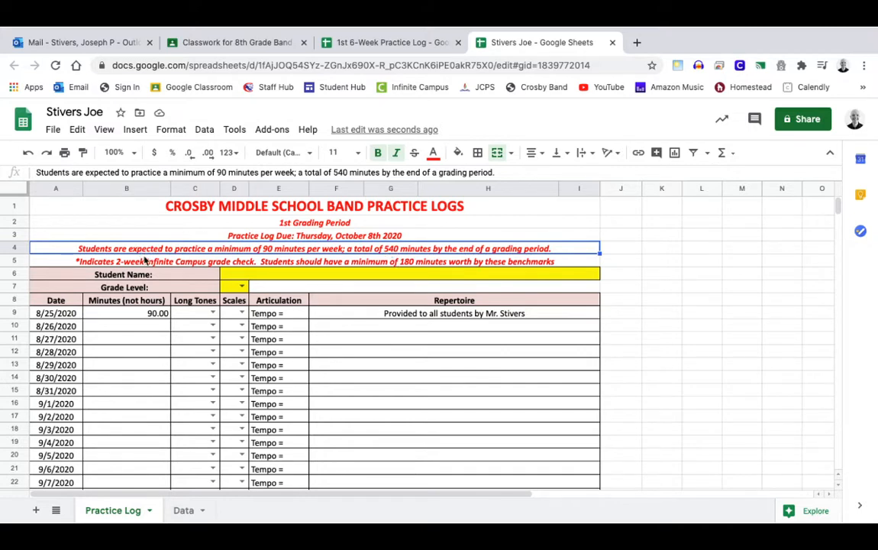
pyautogui.click(145, 262)
pyautogui.scroll(-1, 172, 349)
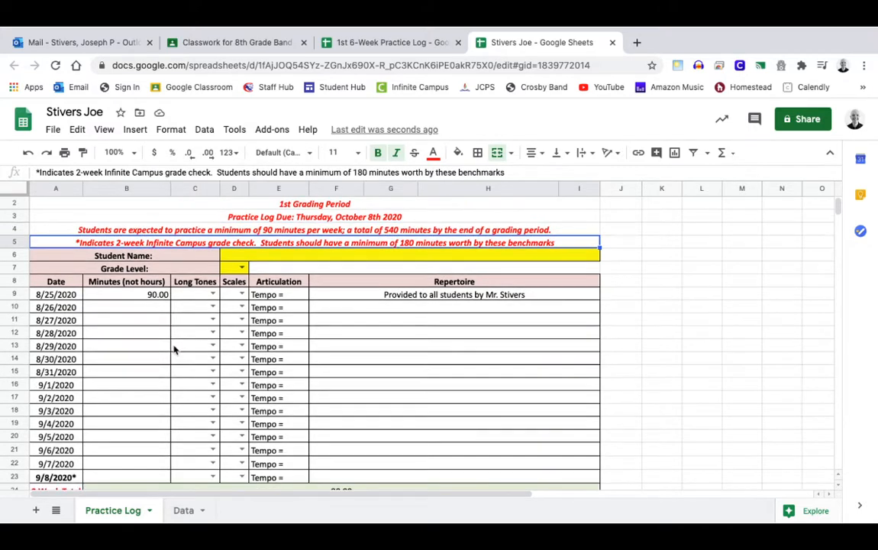
pyautogui.scroll(-1, 178, 349)
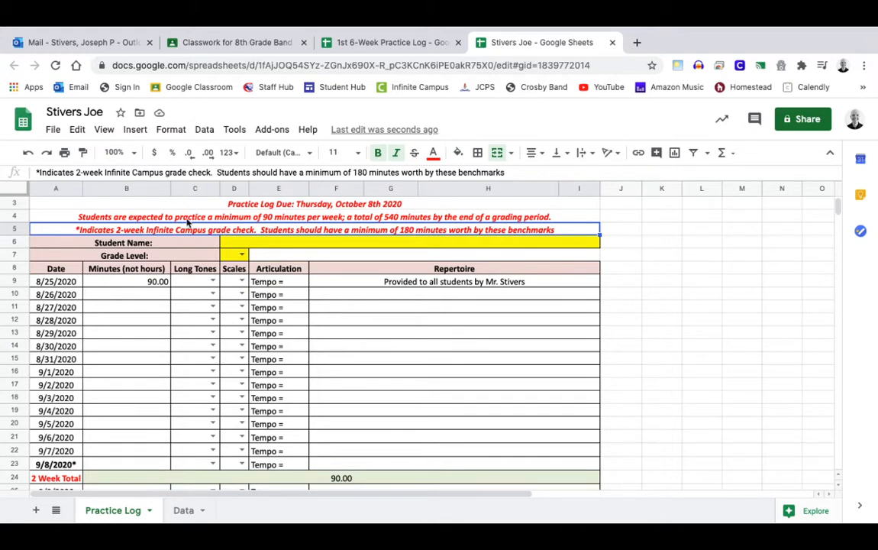
pyautogui.click(145, 284)
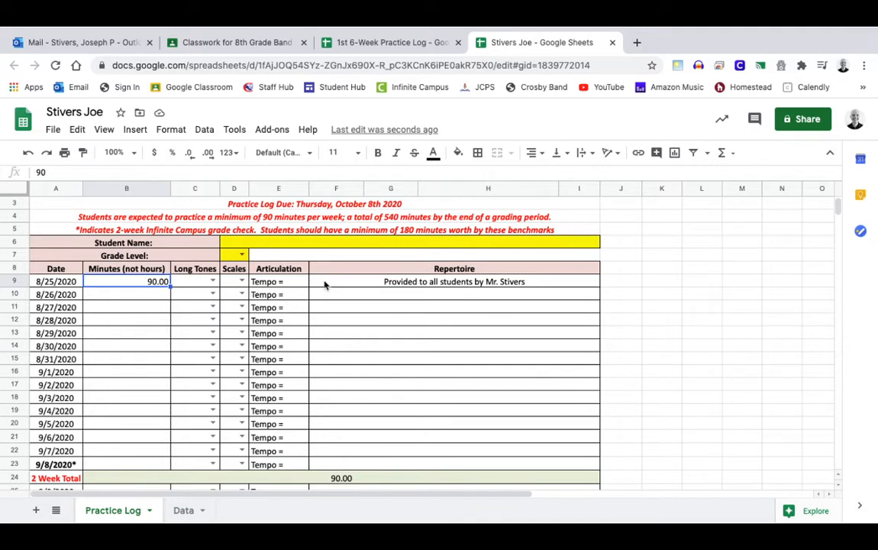
# Enter 30 minutes in the 8/31/2020 minutes cell (B15)
pyautogui.click(325, 285)
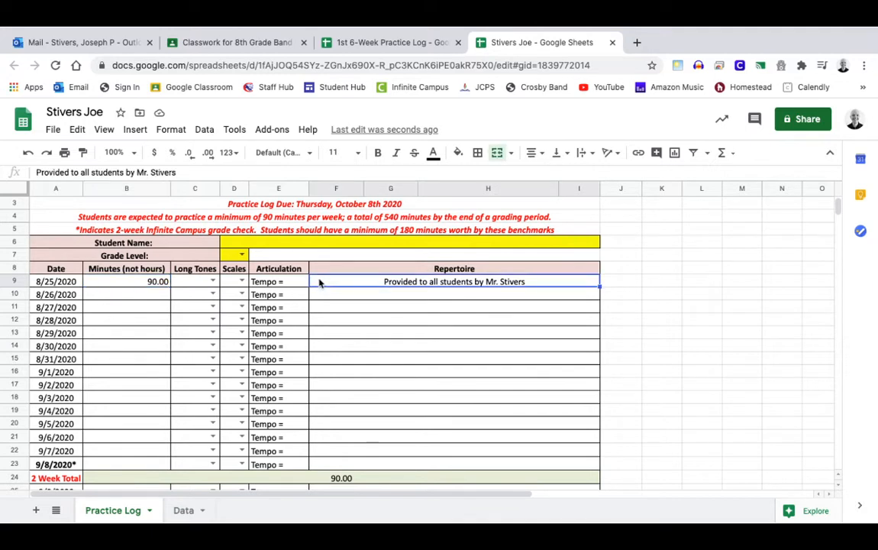
pyautogui.click(129, 362)
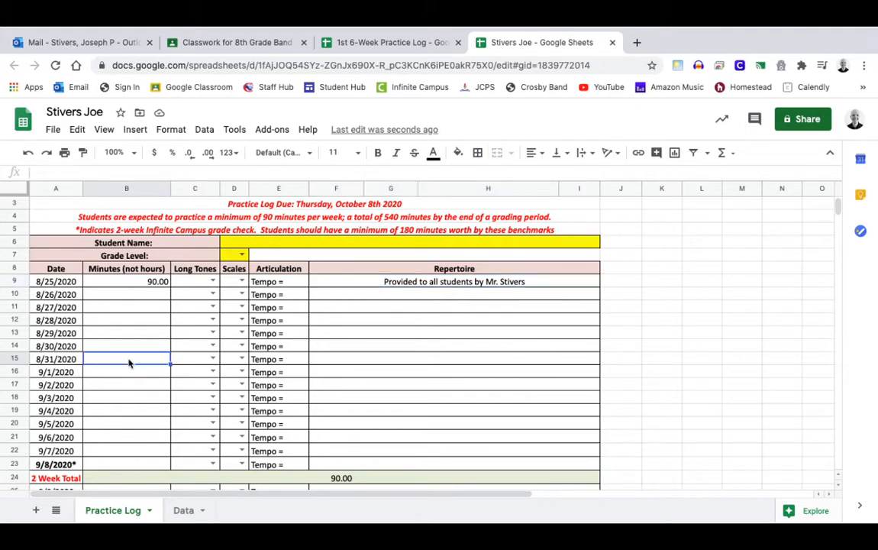
pyautogui.moveTo(129, 362); pyautogui.dragTo(130, 464)
pyautogui.click(133, 361)
pyautogui.write('30')
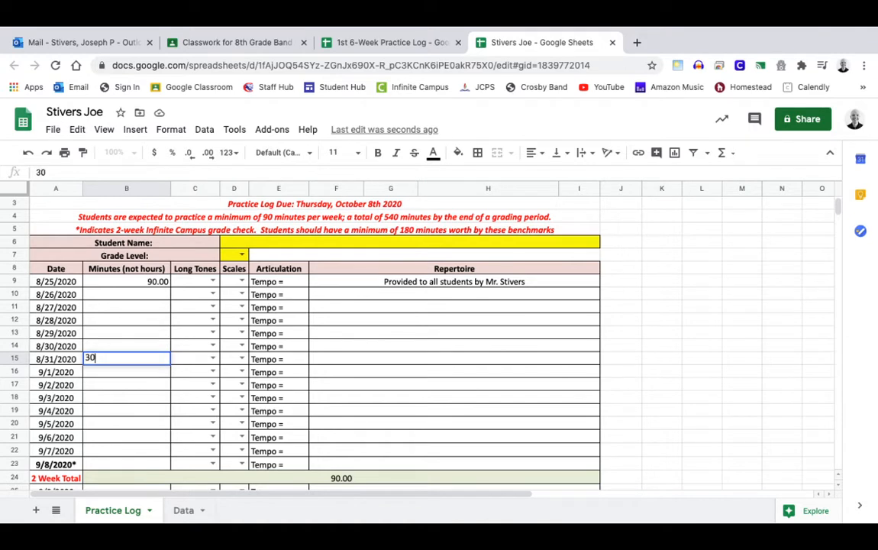
pyautogui.press('Return')
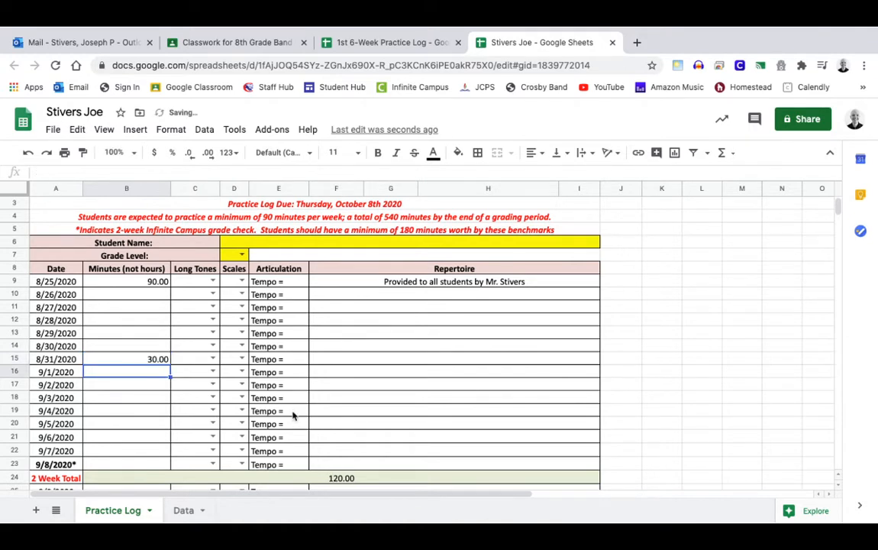
# Try 60 minutes for 9/2/2020, then clear both the 60 and the 30 minute entries
pyautogui.click(346, 480)
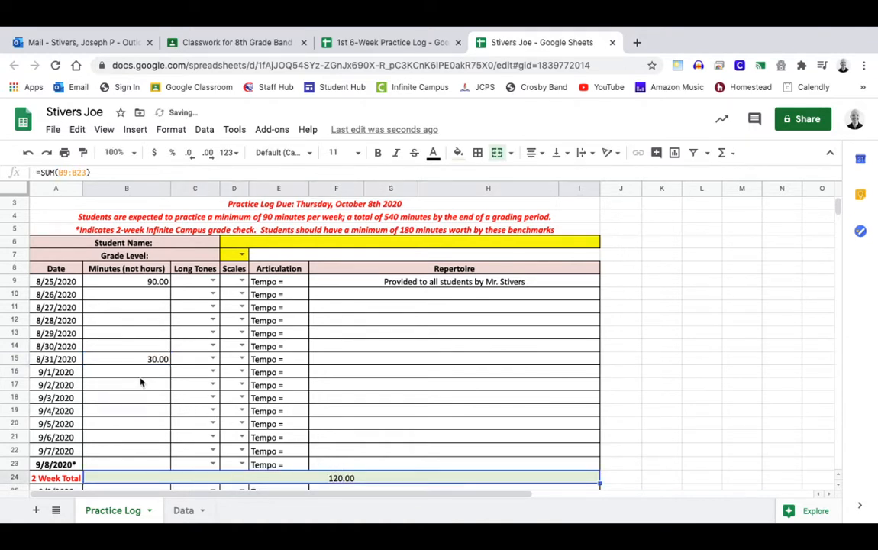
pyautogui.click(146, 386)
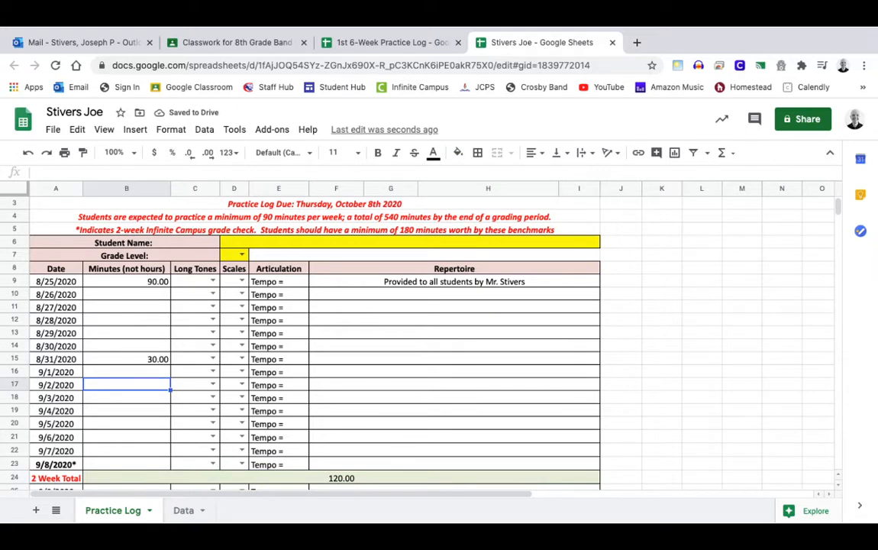
pyautogui.write('60')
pyautogui.press('Return')
pyautogui.press('Up')
pyautogui.press('Delete')
pyautogui.press('Up')
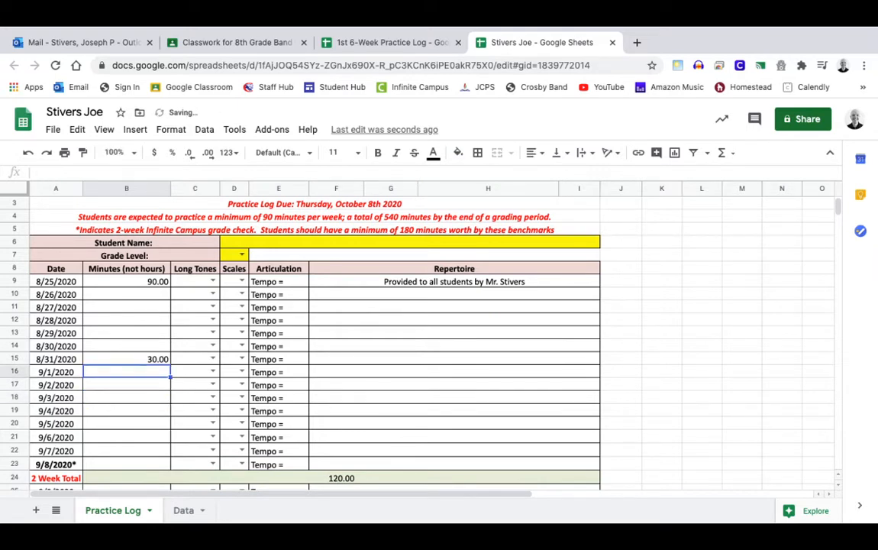
pyautogui.press('Up')
pyautogui.press('Delete')
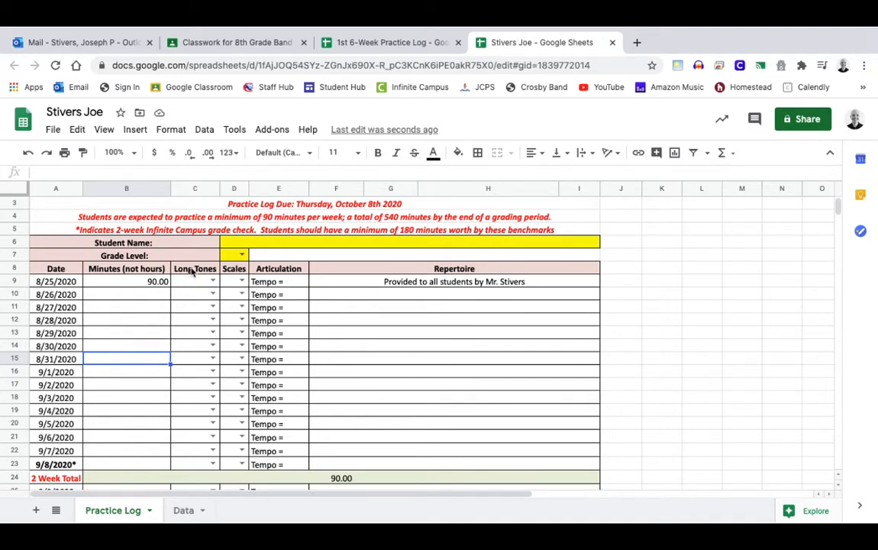
# Choose Yes in the C15 and D15 dropdowns and complete E15 as 'Tempo = 90'
pyautogui.click(212, 359)
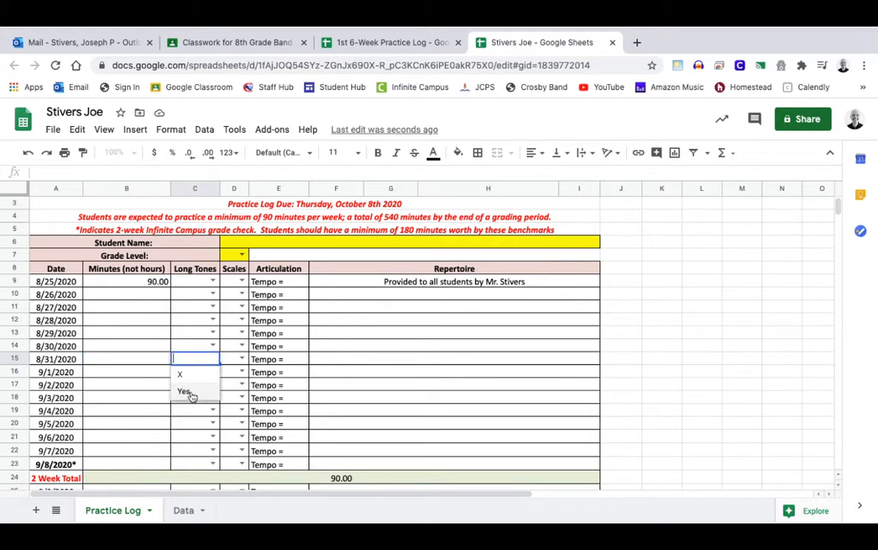
pyautogui.click(186, 393)
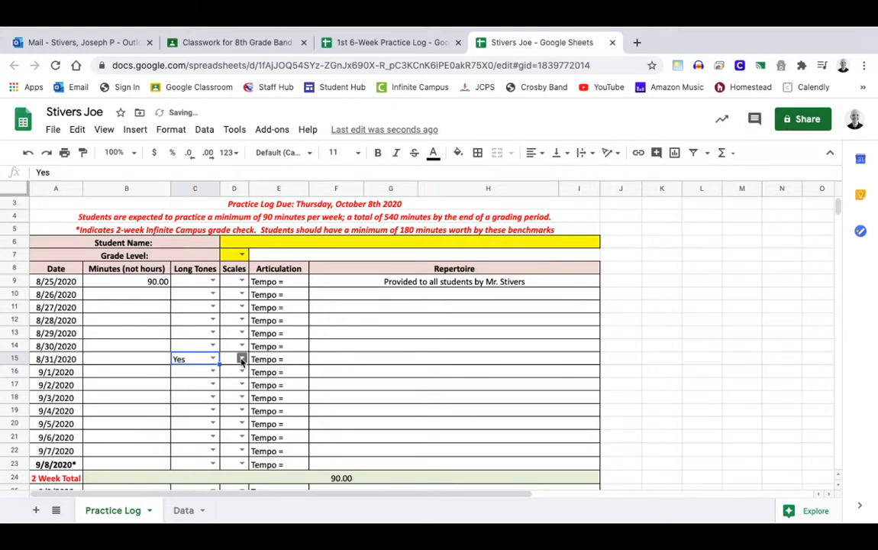
pyautogui.click(240, 358)
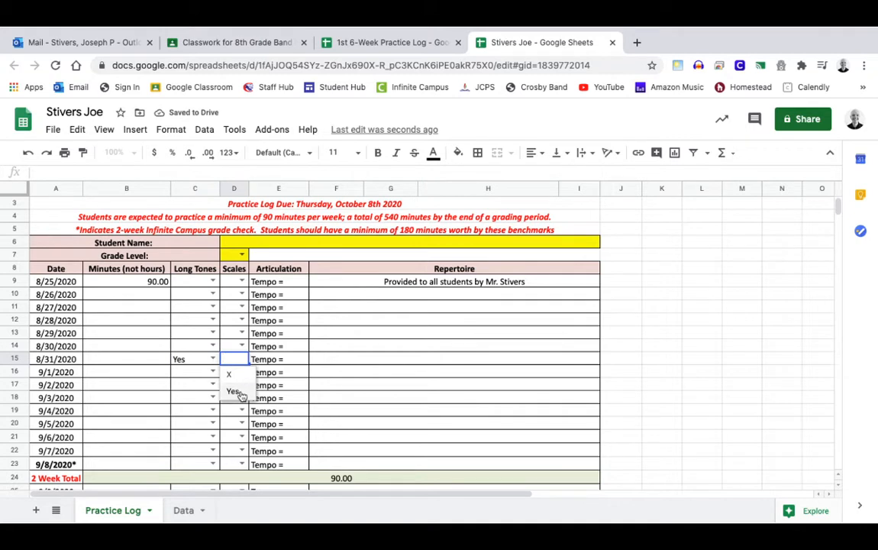
pyautogui.click(239, 393)
pyautogui.click(288, 359)
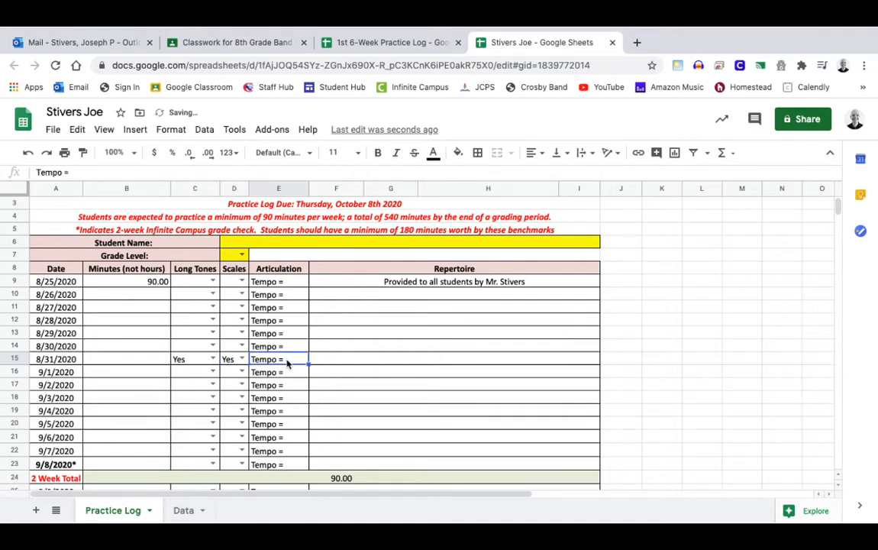
pyautogui.click(132, 172)
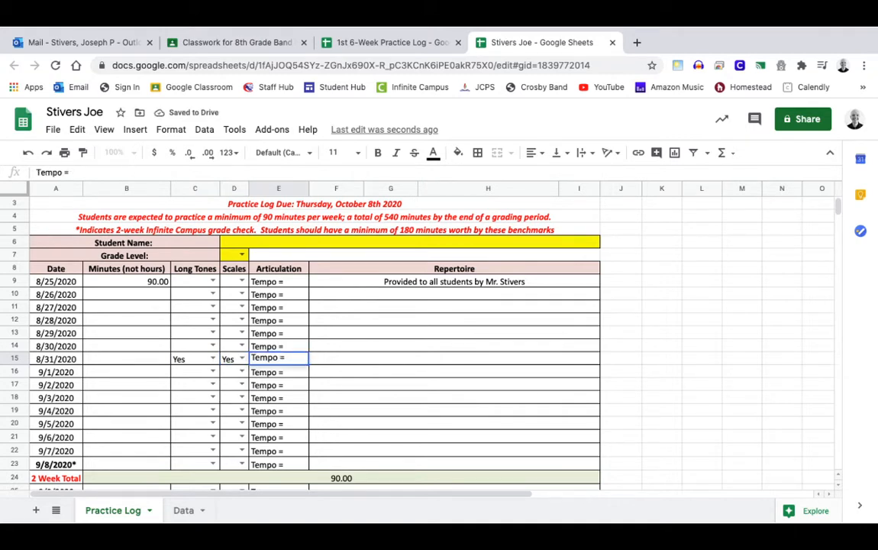
pyautogui.write('90')
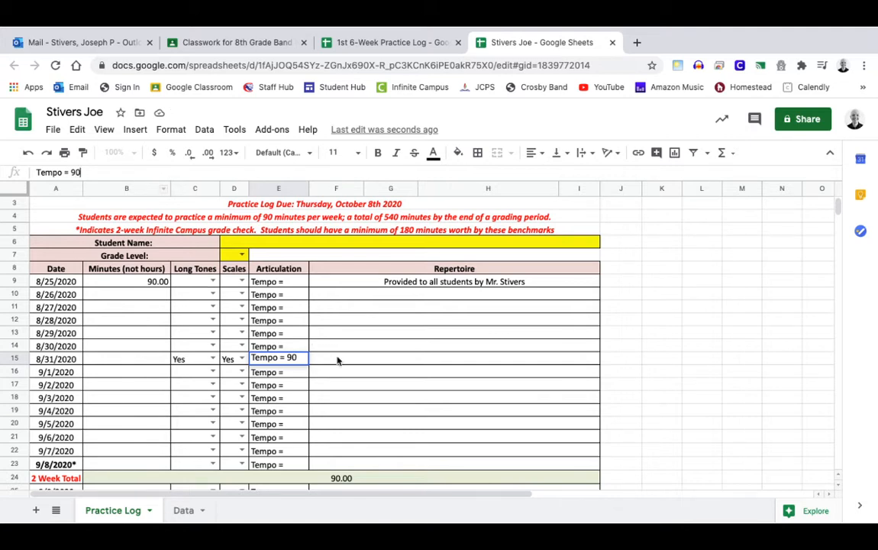
pyautogui.click(336, 362)
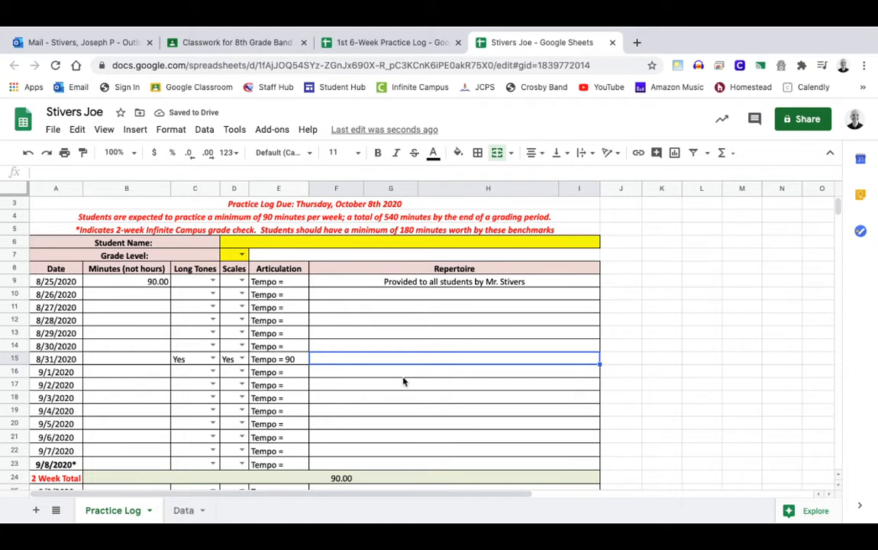
# Enter 'B-flat scale, Blue Book #22, Moscow 1941' in the row 15 Repertoire cell
pyautogui.doubleClick(454, 356)
pyautogui.write('B-f')
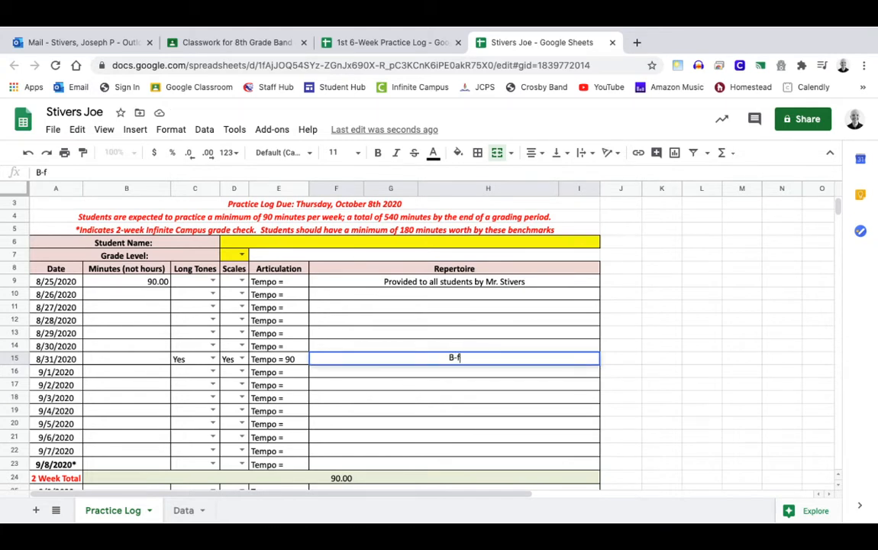
pyautogui.write('lat scale, Blue Book')
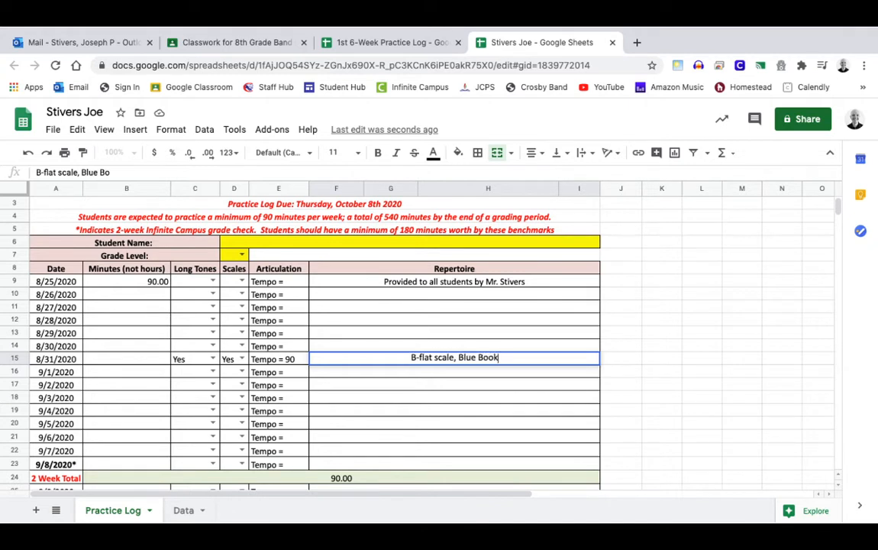
pyautogui.write(' #')
pyautogui.write(', ')
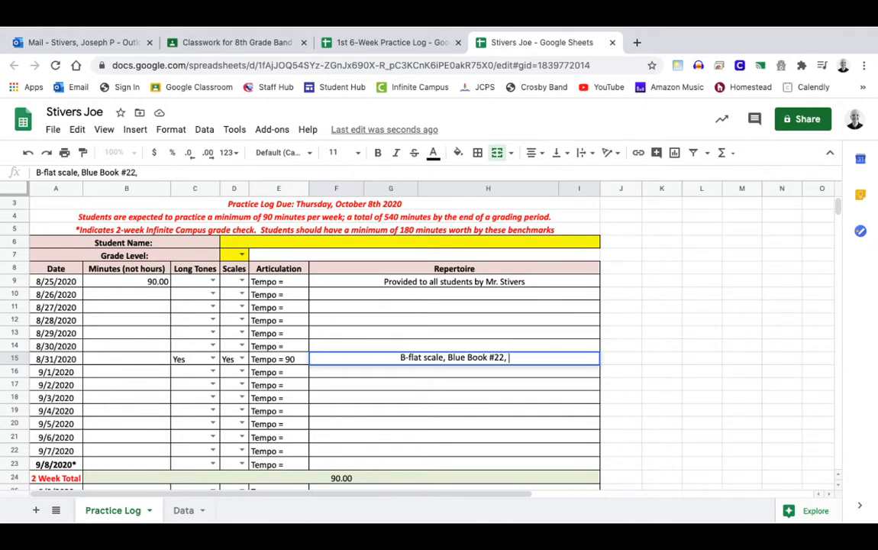
pyautogui.write('Moscow ')
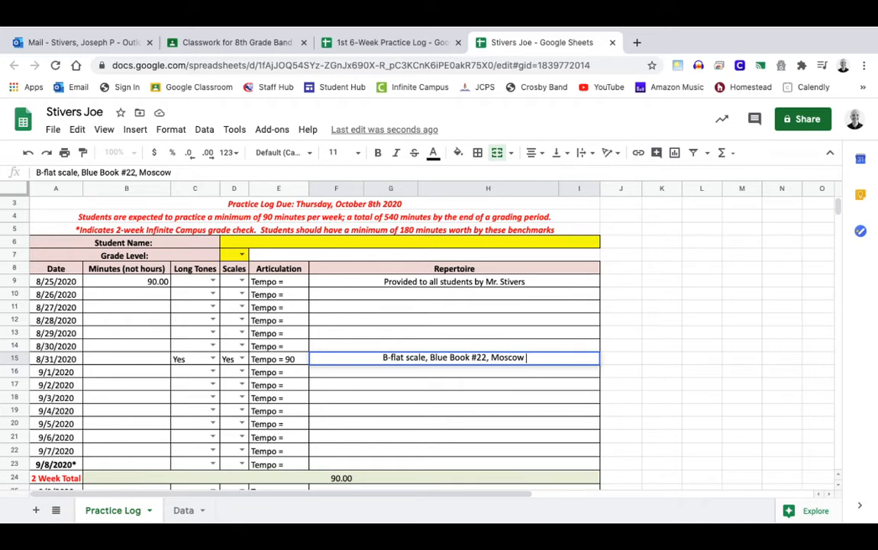
pyautogui.write('19')
pyautogui.press('BackSpace')
pyautogui.press('BackSpace')
pyautogui.write('19')
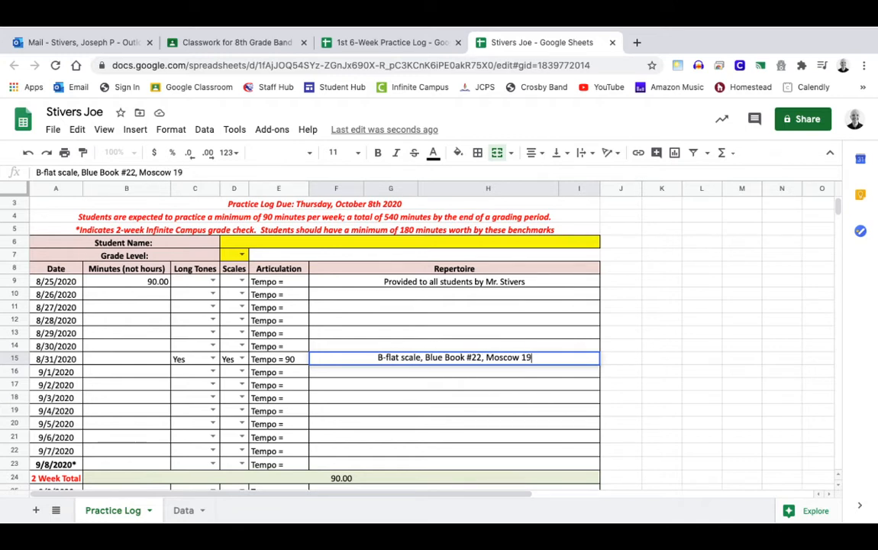
pyautogui.write('41')
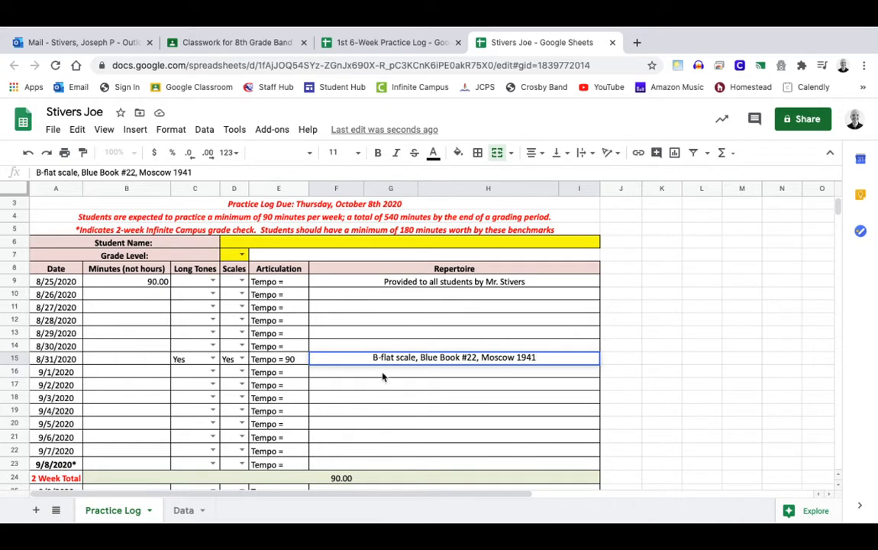
pyautogui.click(359, 374)
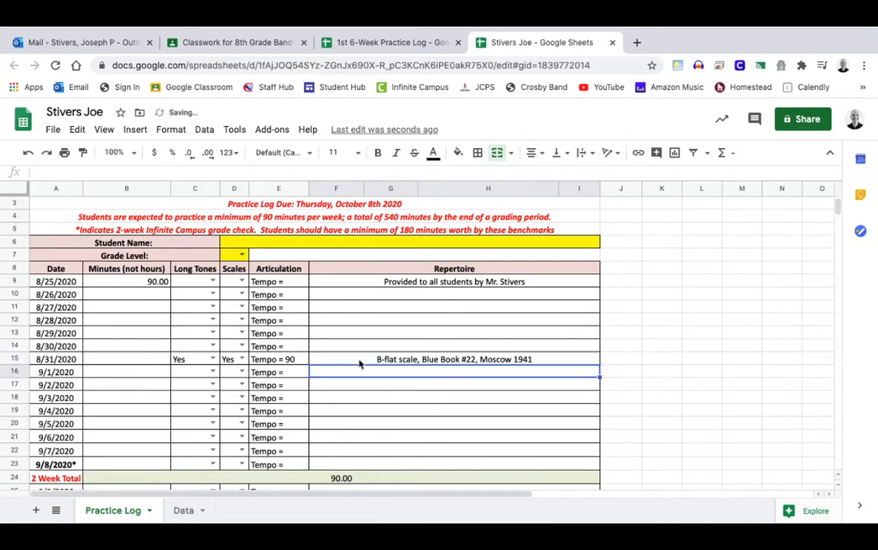
pyautogui.click(360, 361)
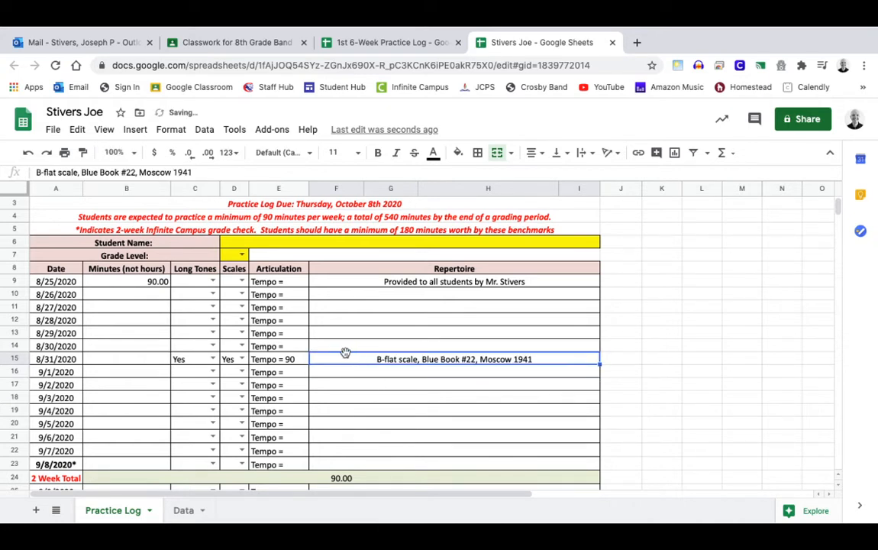
pyautogui.scroll(-1, 374, 353)
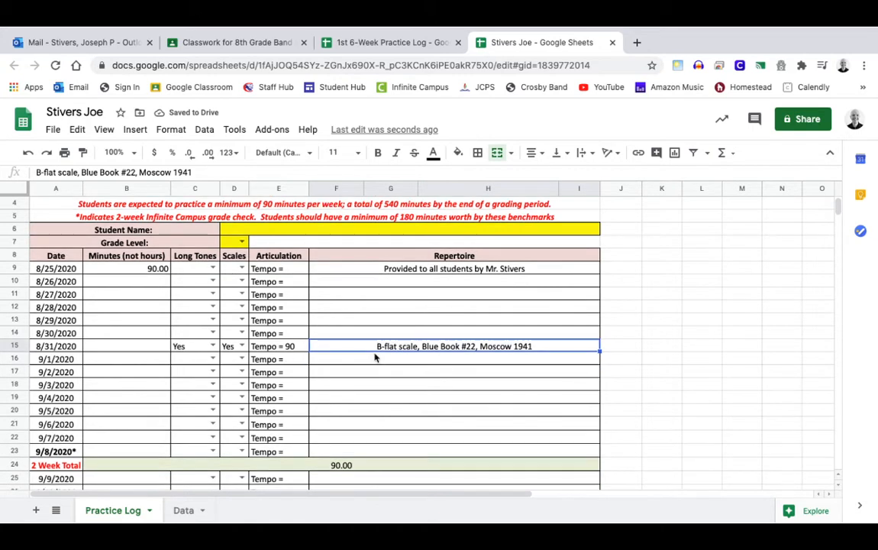
pyautogui.scroll(3, 377, 357)
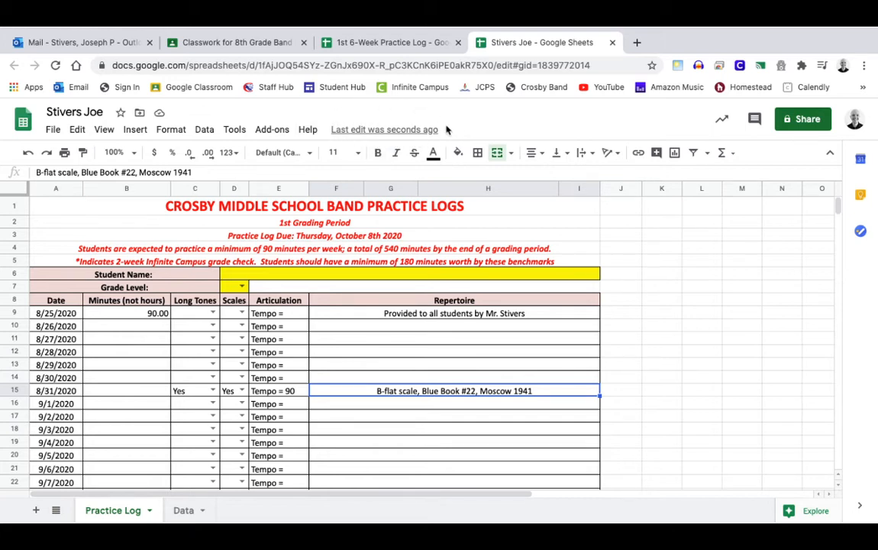
# Review the 8th Grade Band Classwork page, then open a new browser tab
pyautogui.click(250, 43)
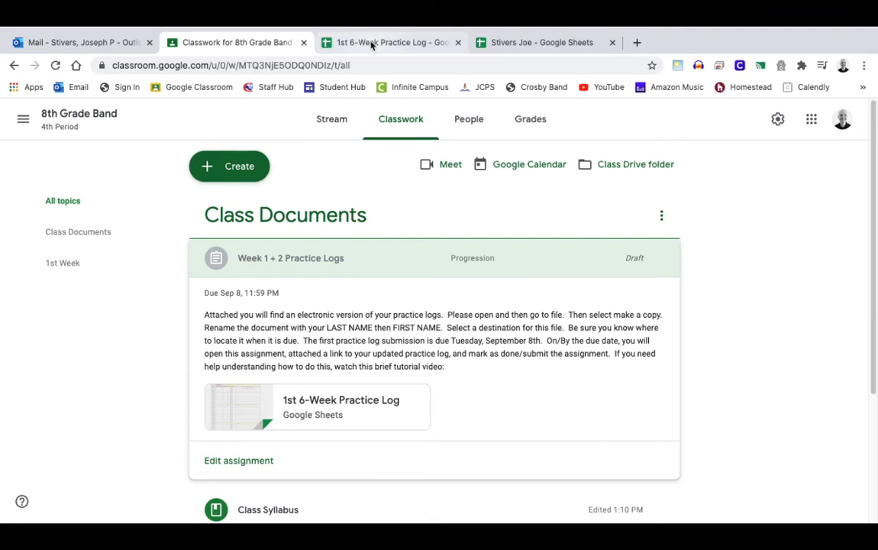
pyautogui.click(512, 43)
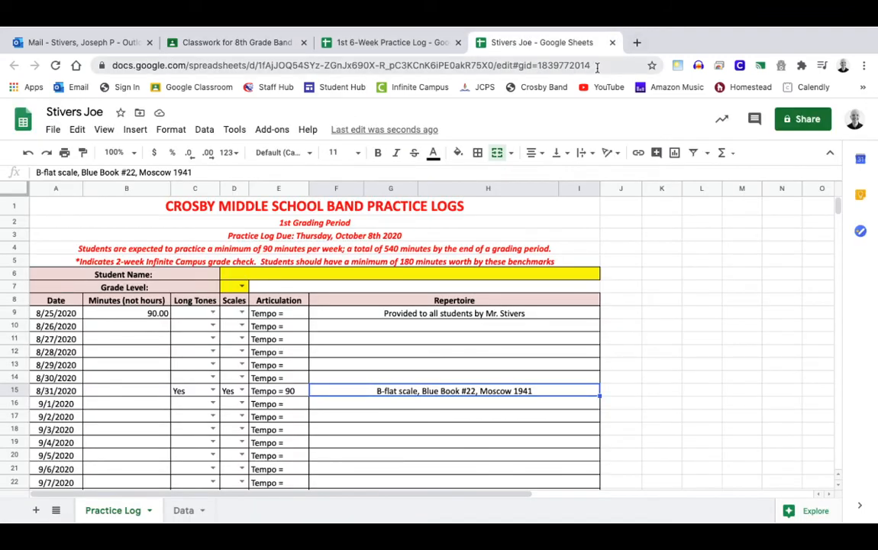
pyautogui.click(239, 44)
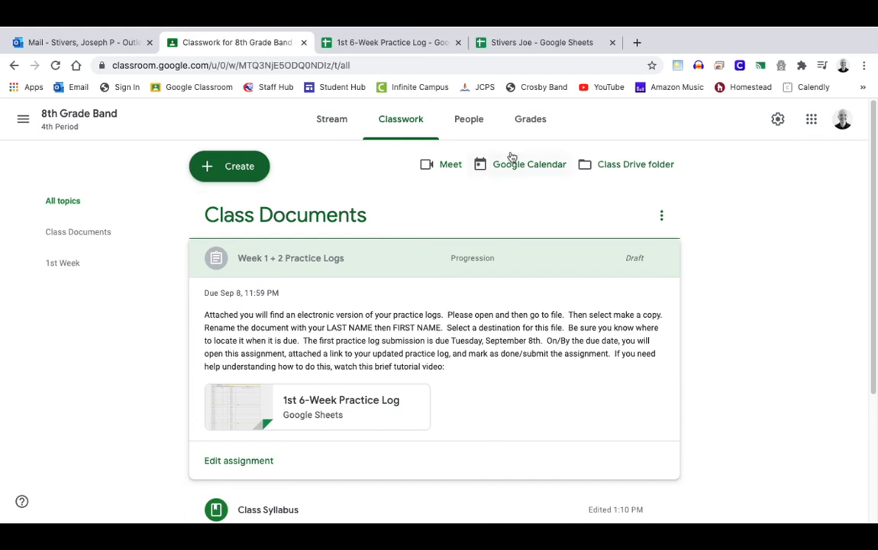
pyautogui.click(637, 42)
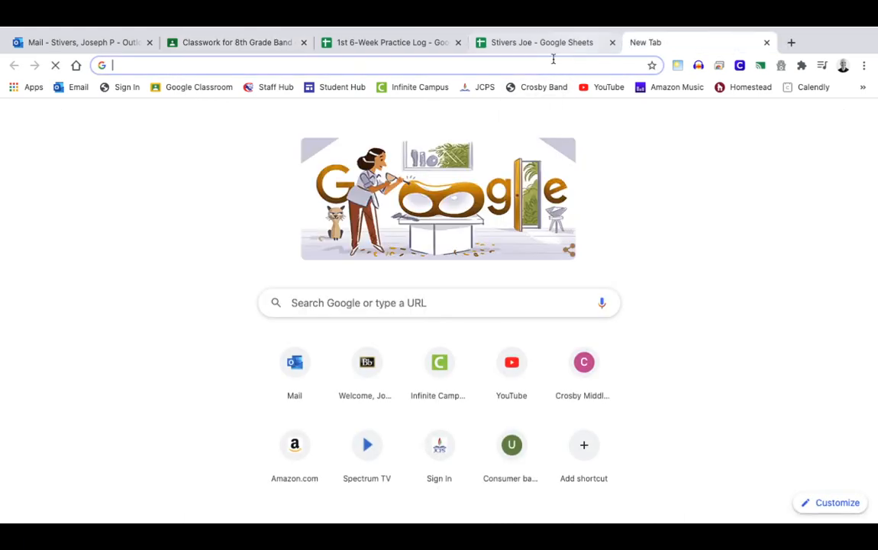
# Load crosbyband.com from the bookmark and go to its Contact page
pyautogui.click(511, 89)
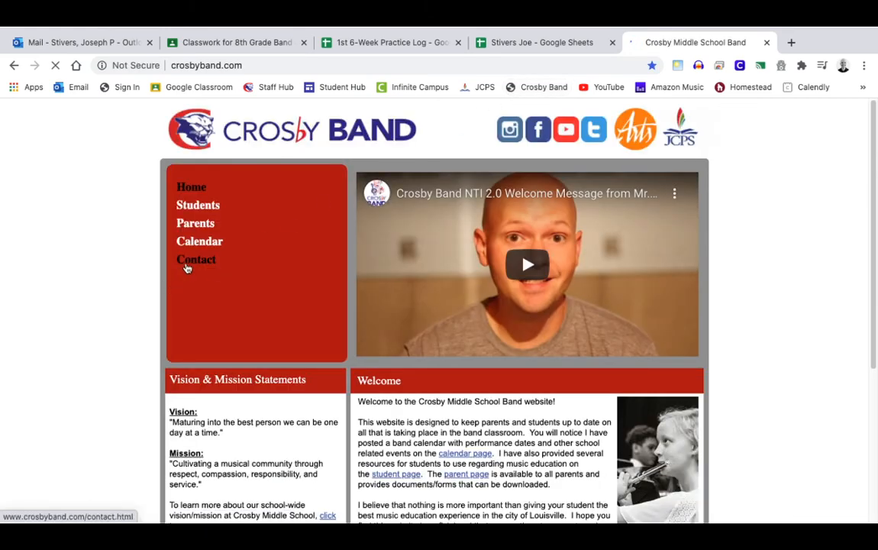
pyautogui.click(186, 263)
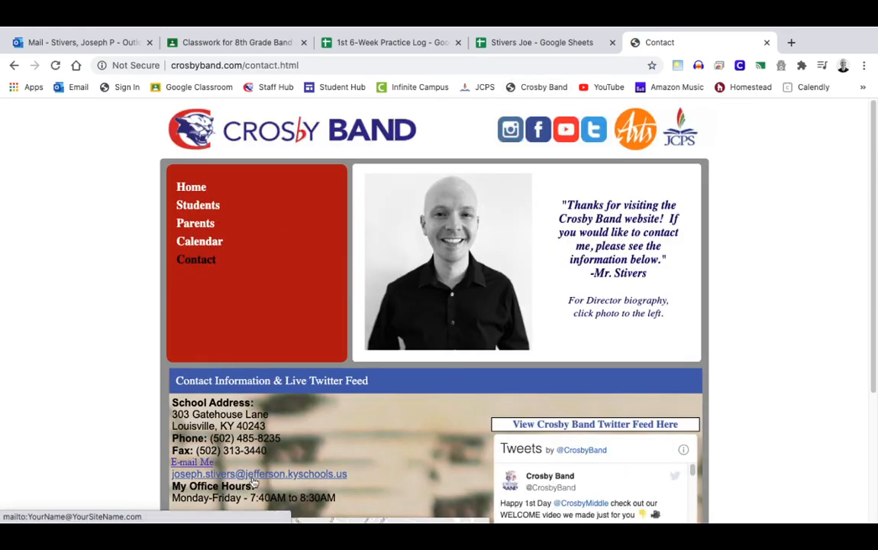